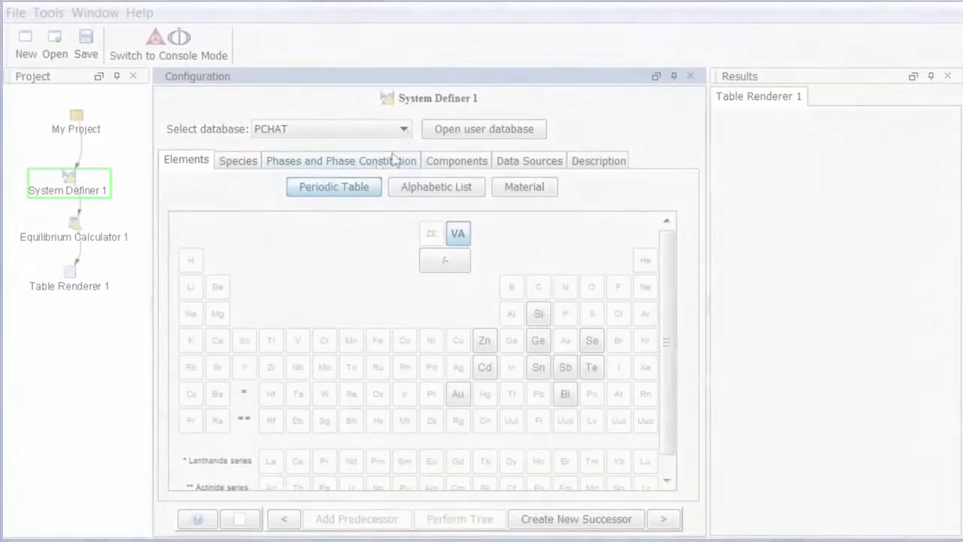
- Choose the PTERN database in the System Definer and select the elements Fe and C
click(404, 131)
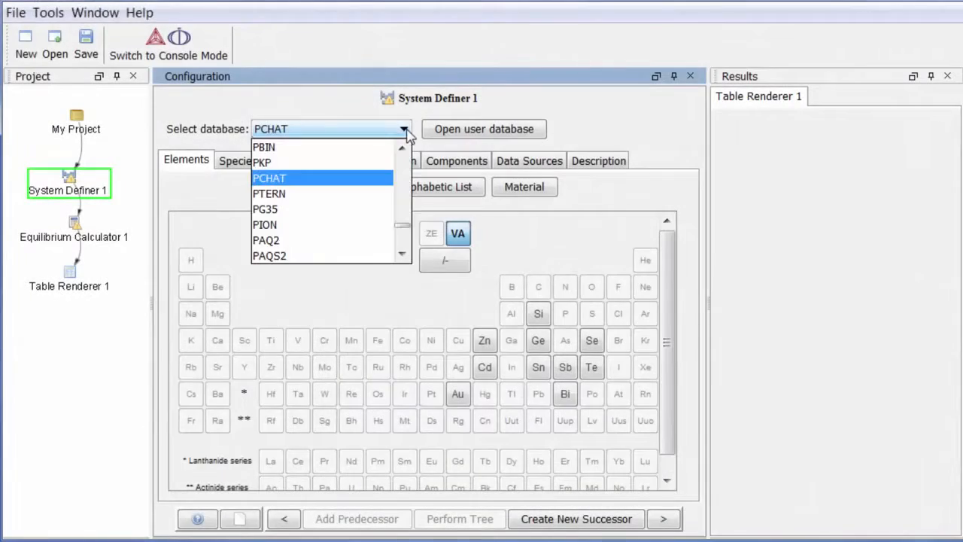
click(373, 193)
click(379, 340)
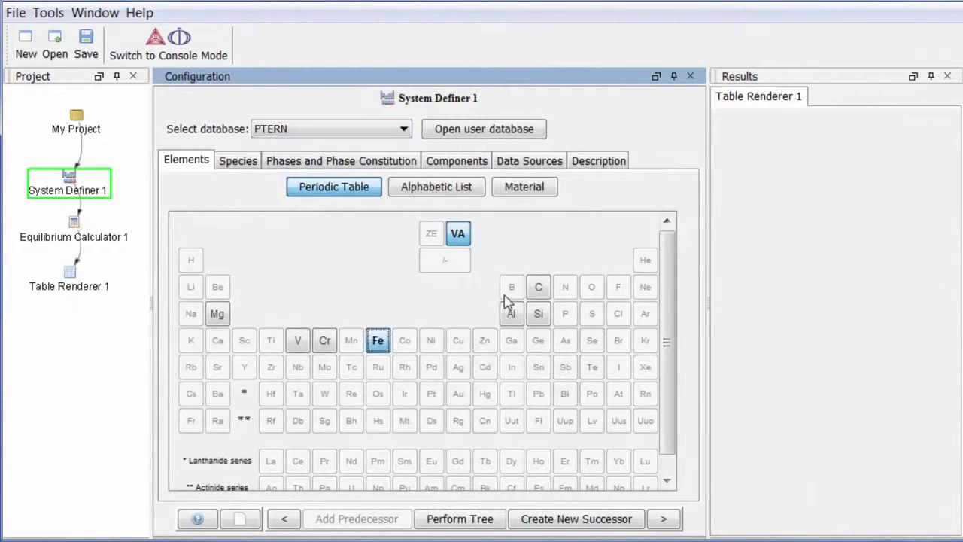
click(537, 289)
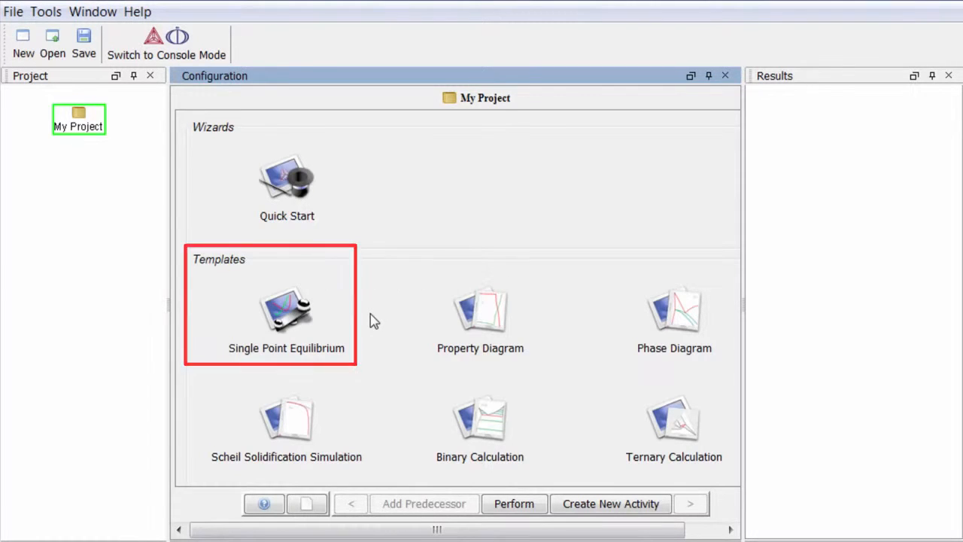
- Set up the project from the Single Point Equilibrium template
click(313, 318)
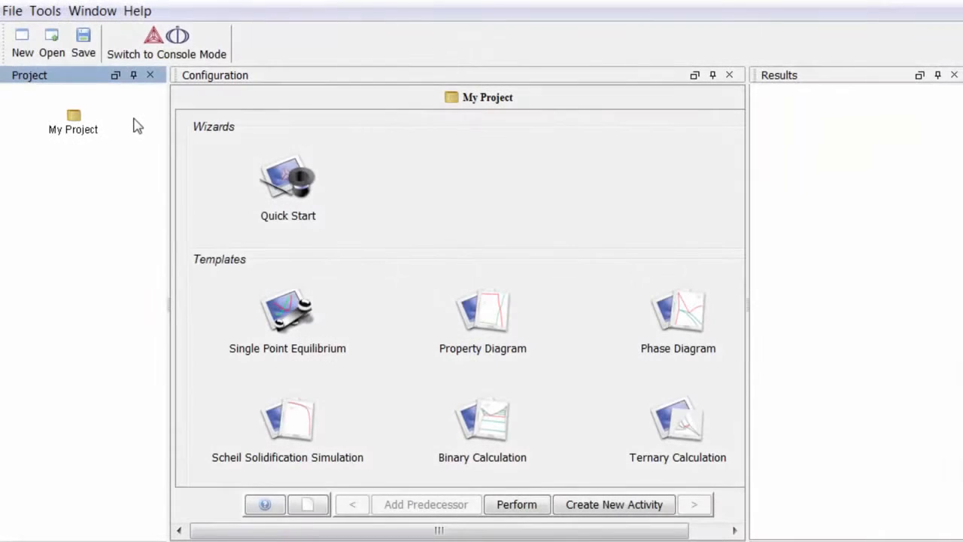
- Add a System Definer activity to My Project and create a successor activity for it
right_click(76, 131)
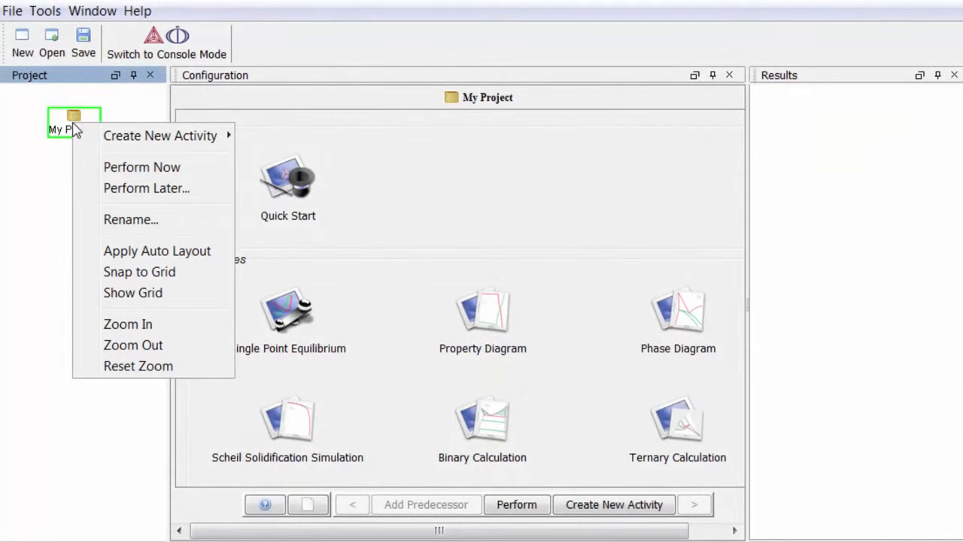
mouse_move(89, 140)
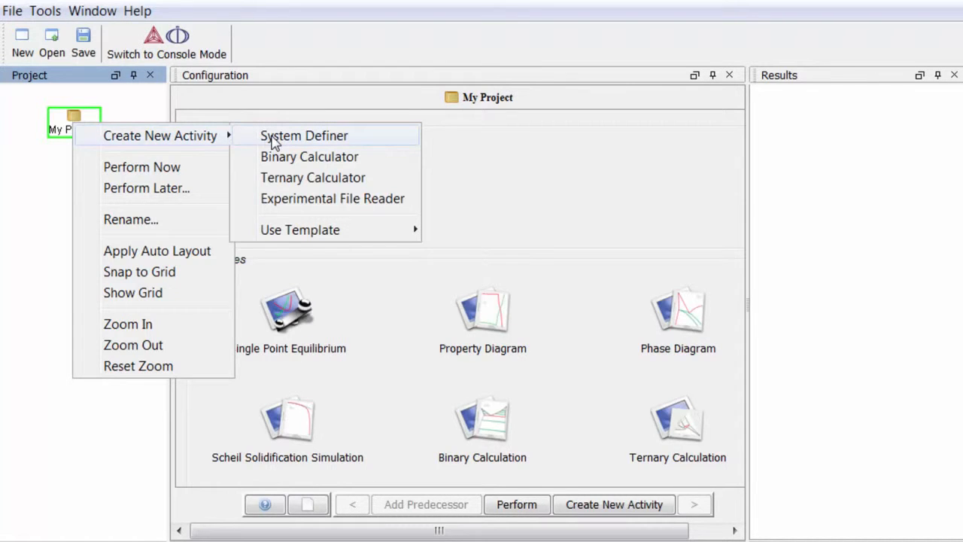
click(272, 142)
right_click(88, 171)
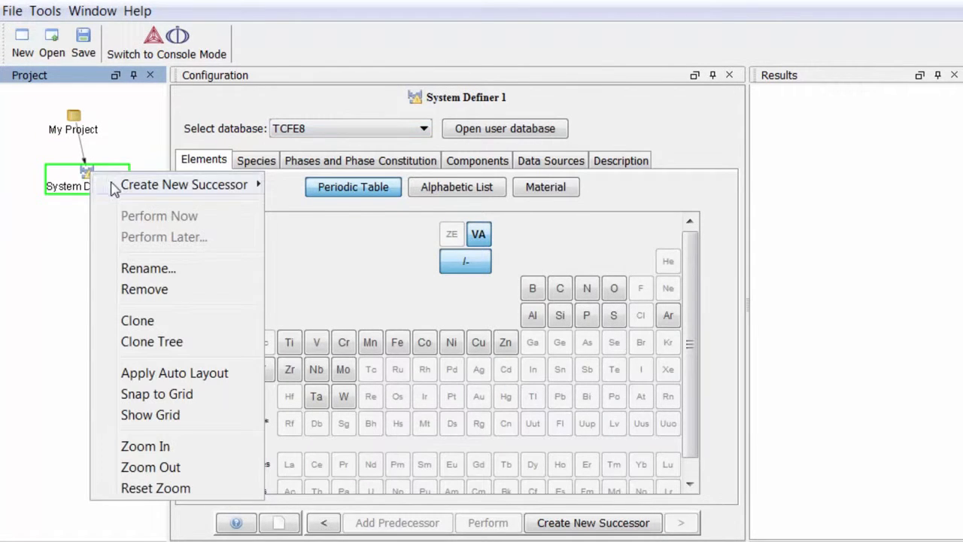
mouse_move(112, 185)
click(271, 207)
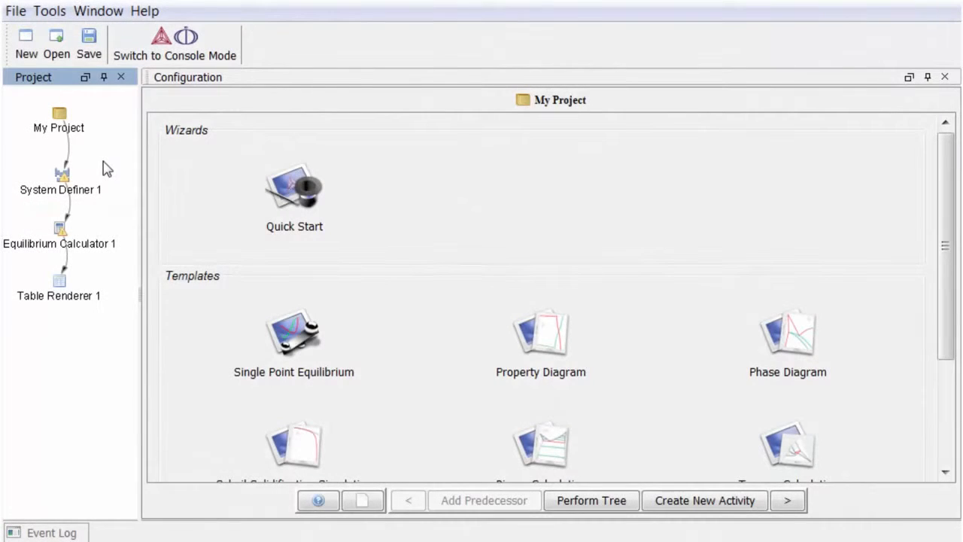
- Choose the FEDEMO database in System Definer 1 and select the elements Fe and C
click(63, 175)
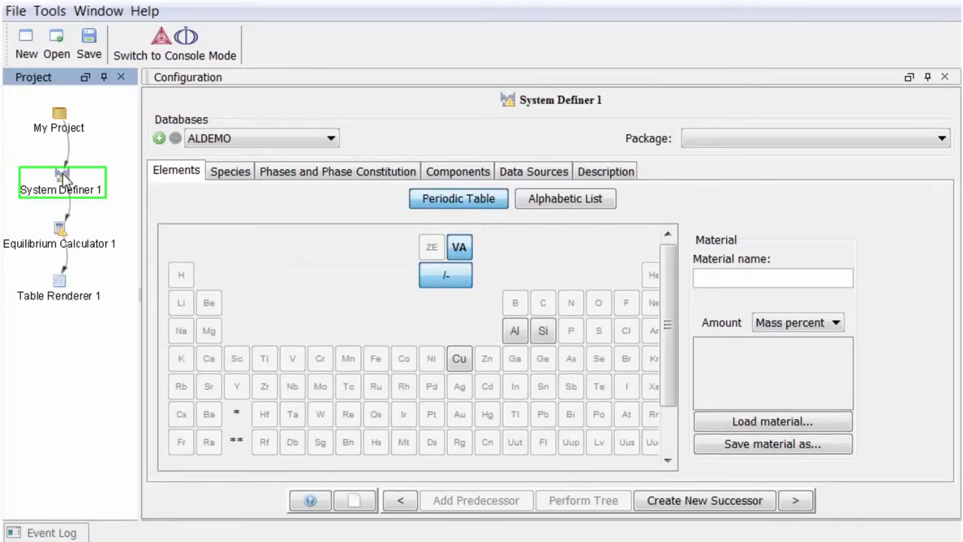
click(310, 144)
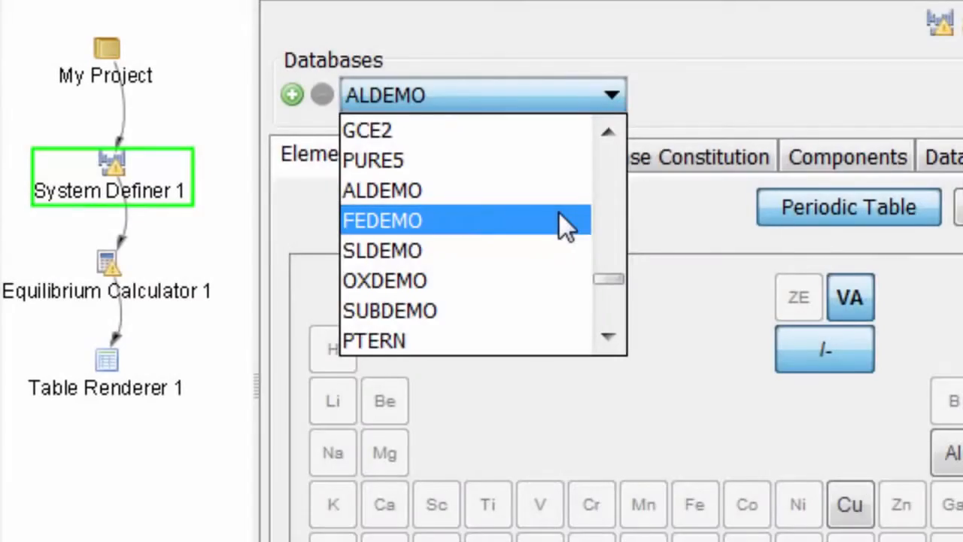
click(559, 215)
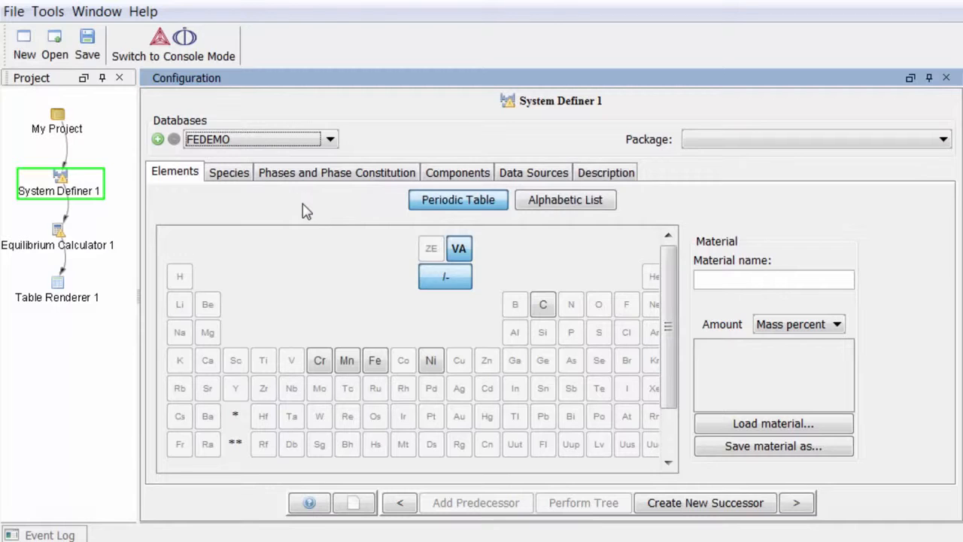
click(374, 361)
click(544, 305)
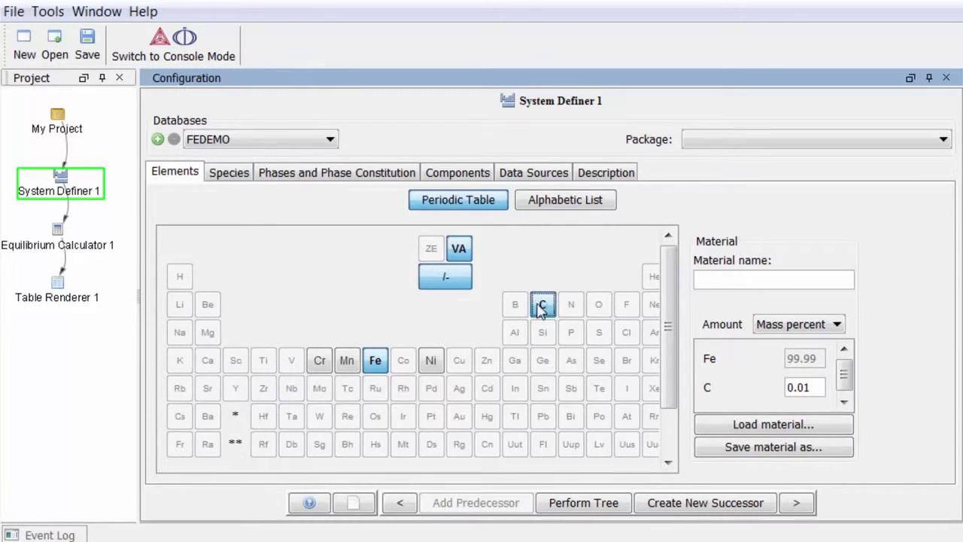
- Set the pressure condition of Equilibrium Calculator 1 to 101325 Pascal
click(59, 231)
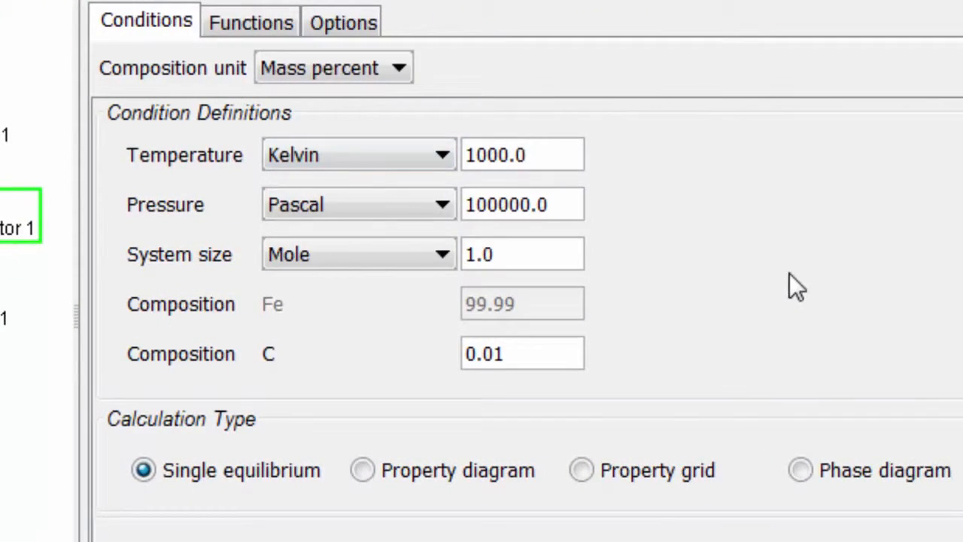
key(Tab)
key(Tab)
key(Delete)
key(Delete)
key(Delete)
key(Delete)
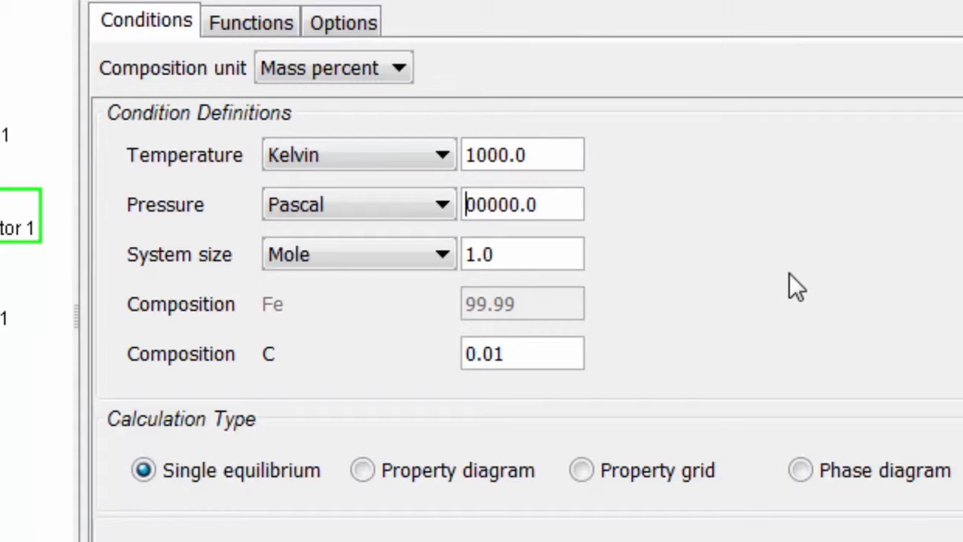
key(Delete)
key(Delete)
text(101325)
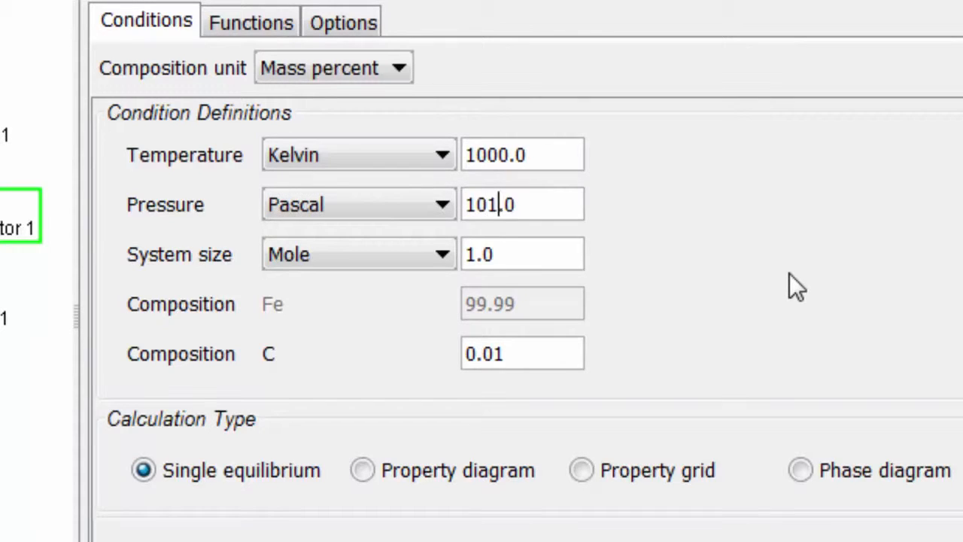
- Set the carbon composition of Equilibrium Calculator 1 to 0.1 mass percent
key(Tab)
key(Tab)
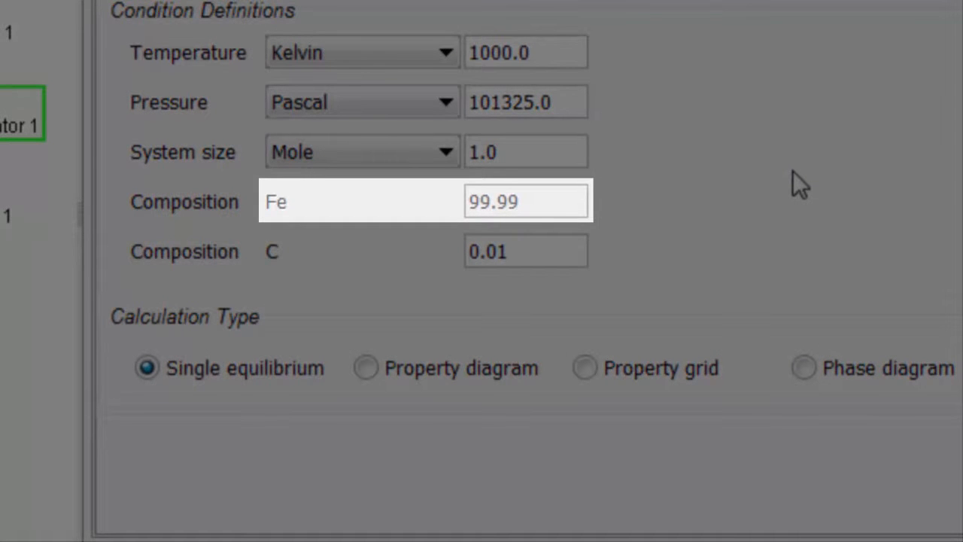
key(Tab)
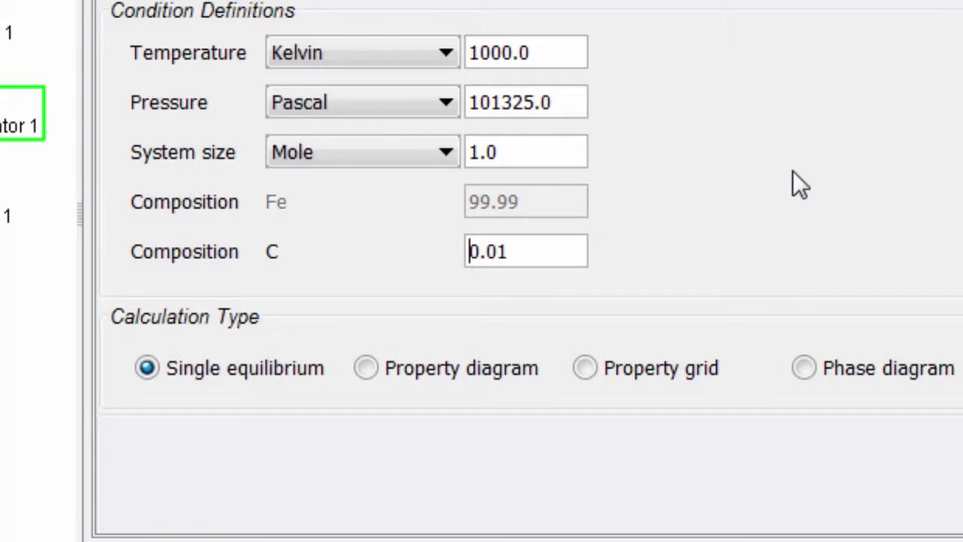
key(BackSpace)
key(BackSpace)
text(1)
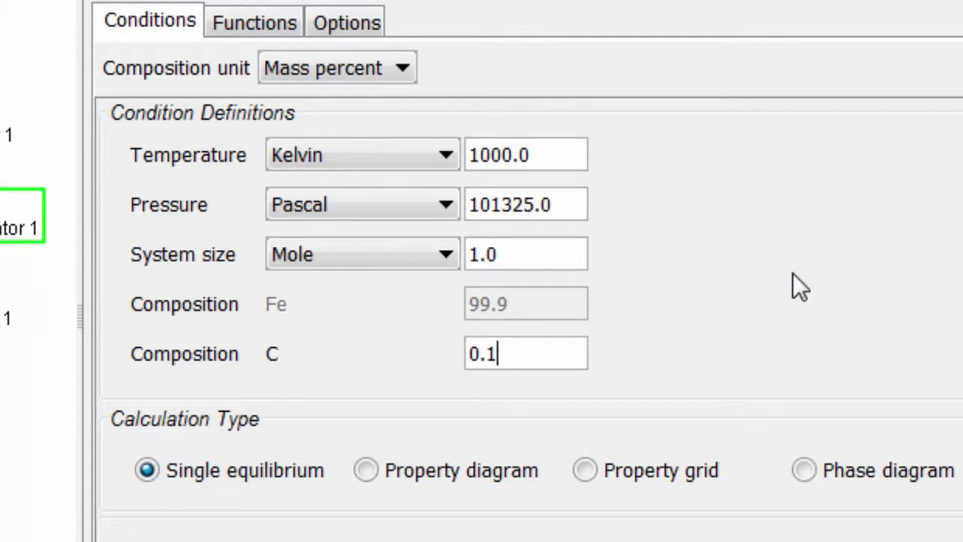
- Review the unit choices offered for the temperature, pressure and composition conditions
click(431, 156)
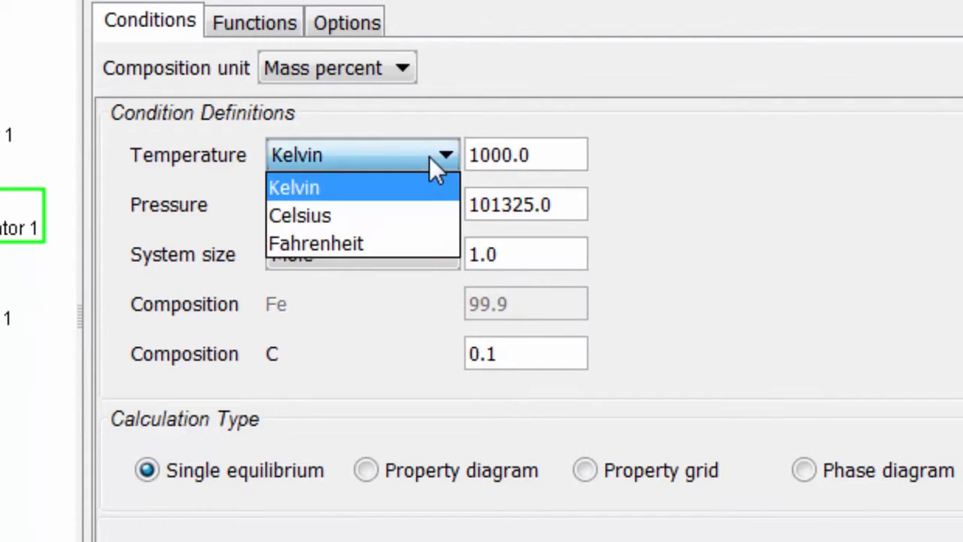
click(432, 159)
click(444, 211)
click(443, 218)
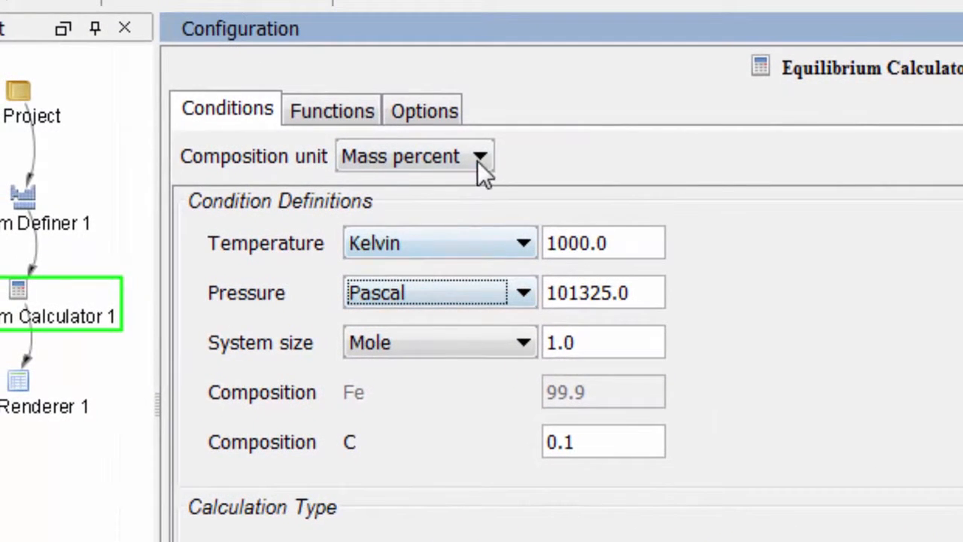
click(479, 158)
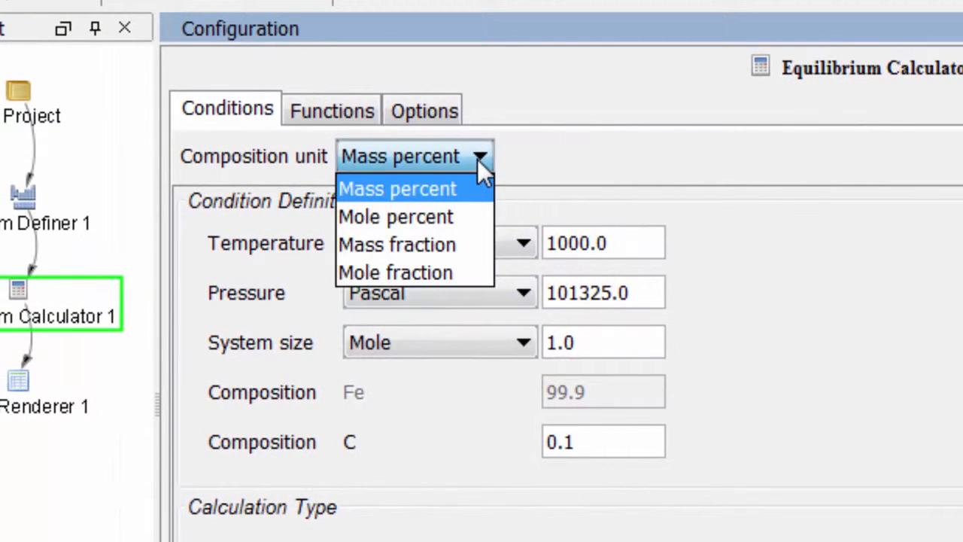
click(476, 159)
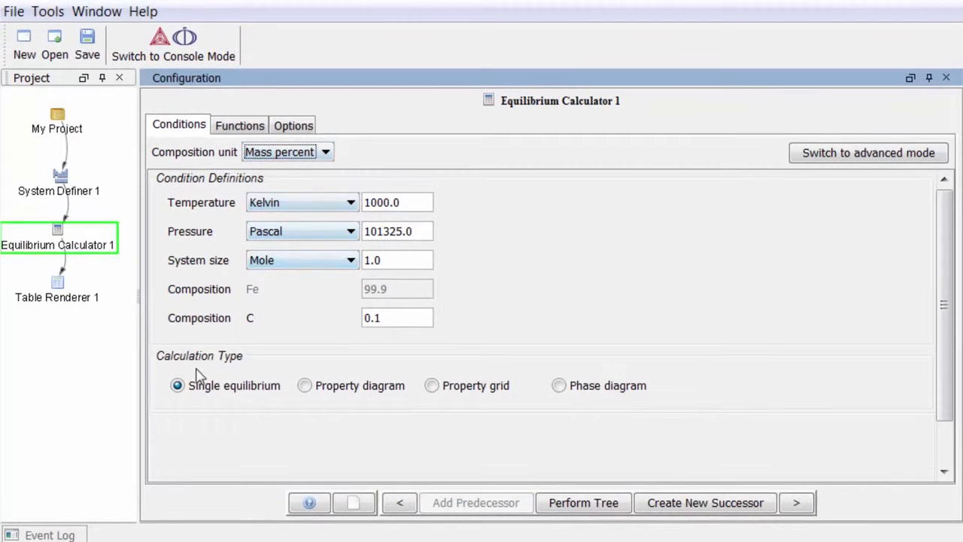
- Keep the calculation type as Single equilibrium and run the whole calculation tree
click(181, 389)
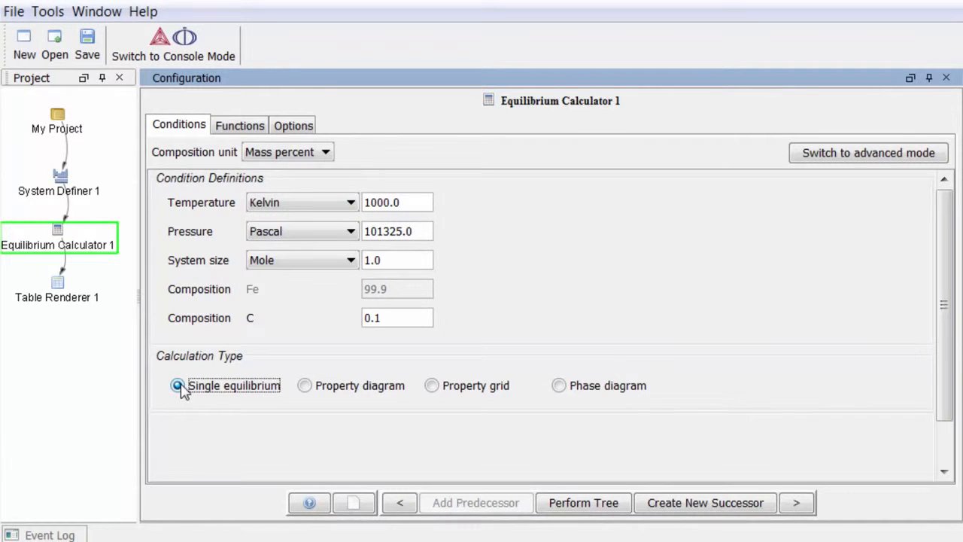
click(591, 502)
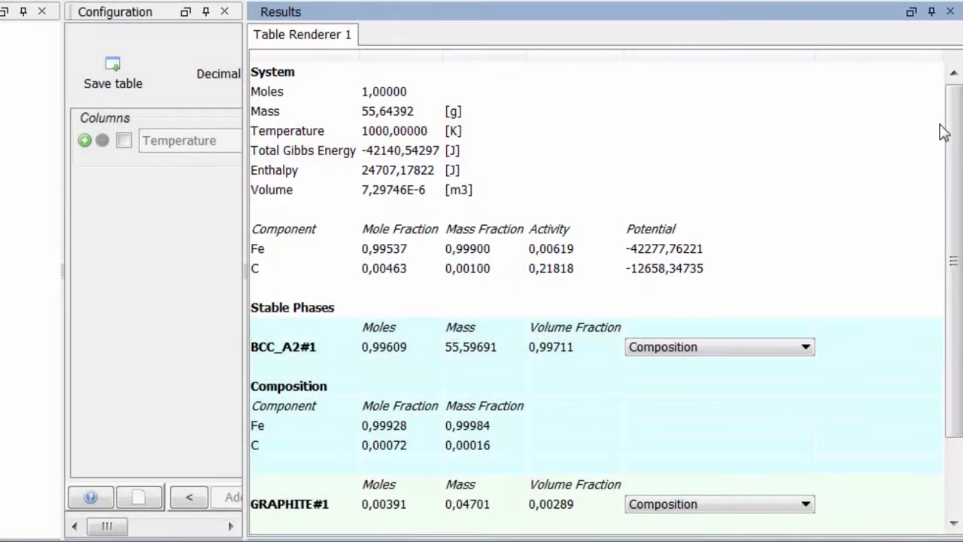
- Show the constitution instead of the composition for the stable phases BCC_A2#1 and GRAPHITE#1
drag(957, 131, 959, 230)
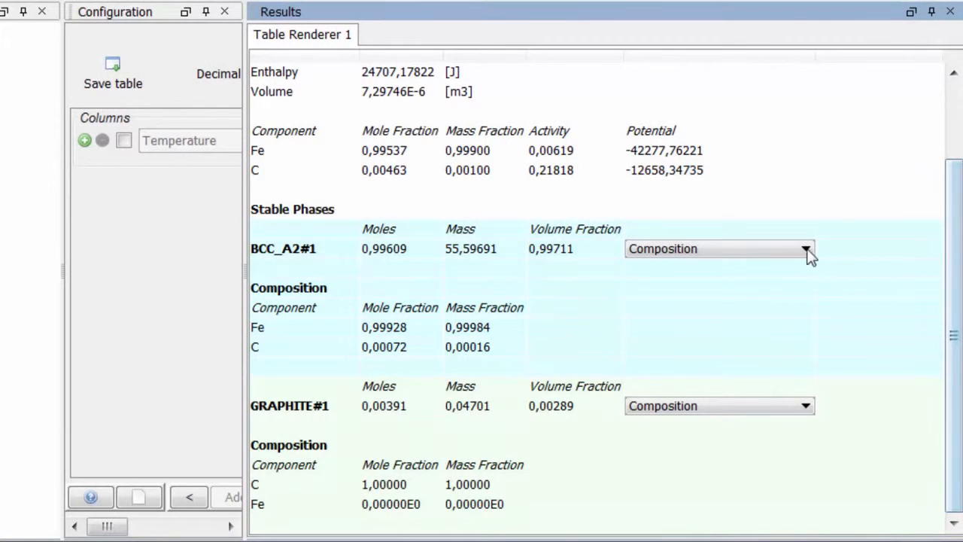
click(805, 251)
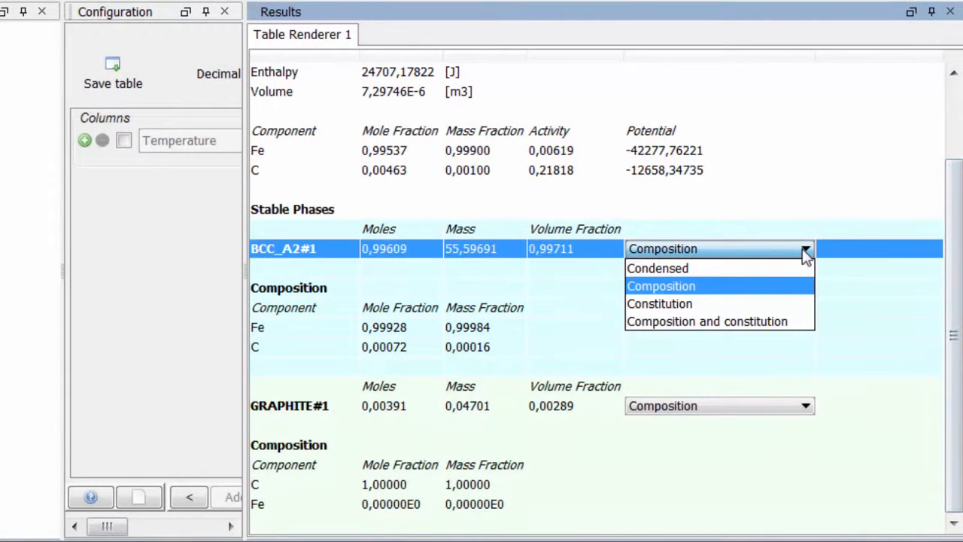
click(798, 311)
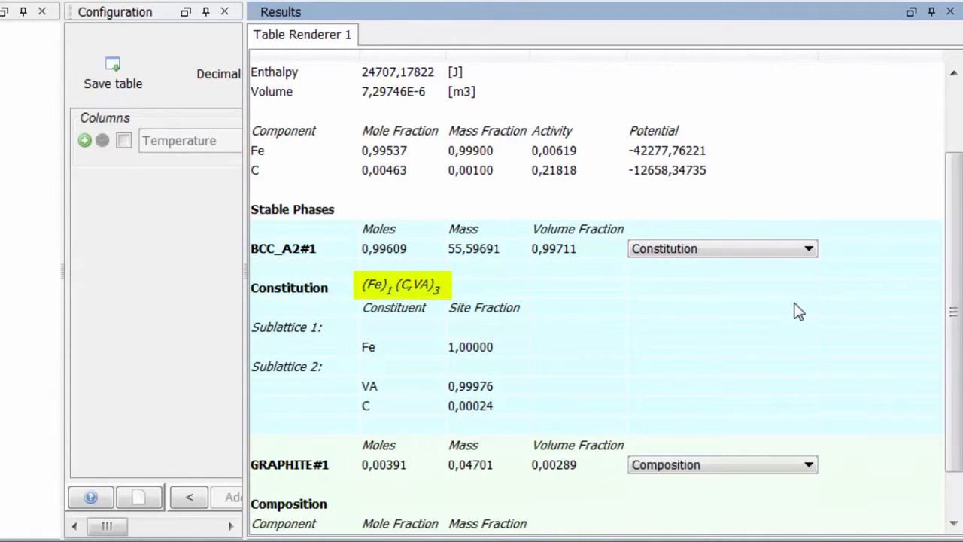
click(810, 464)
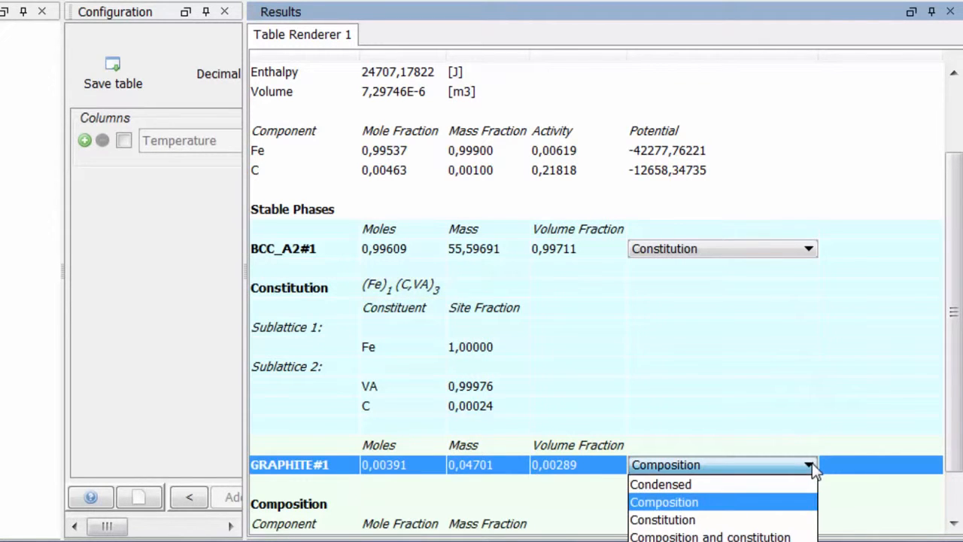
click(805, 519)
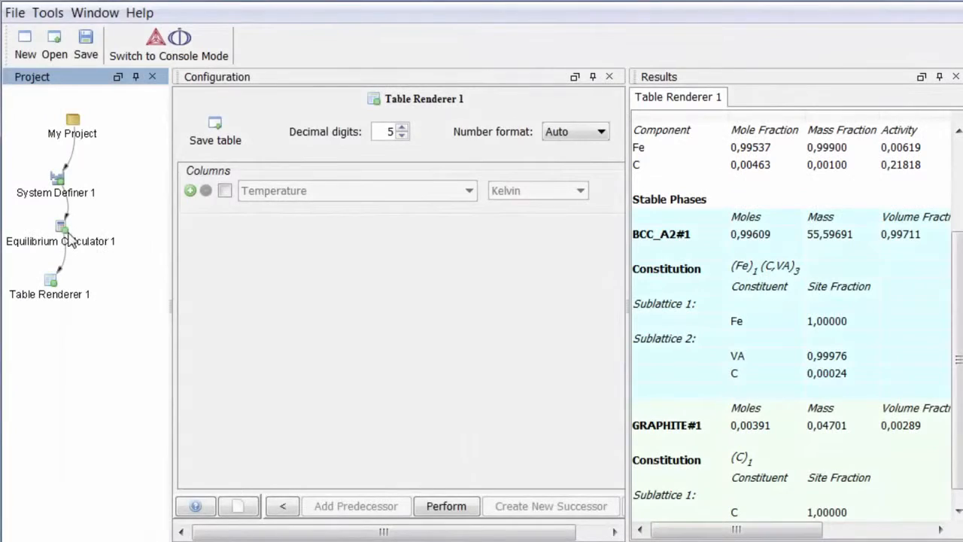
- Change the carbon composition of Equilibrium Calculator 1 to 0.2 mass percent
click(67, 239)
click(468, 304)
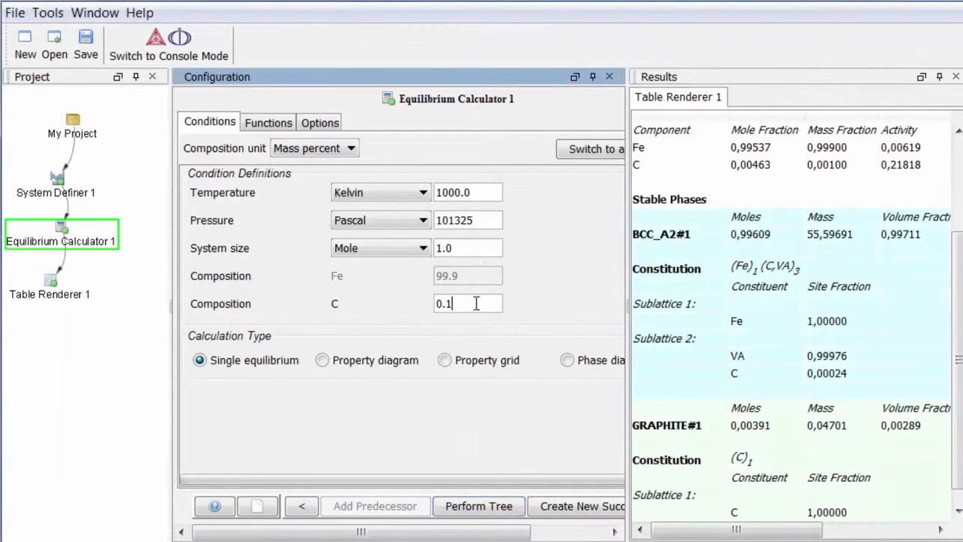
key(BackSpace)
text(2)
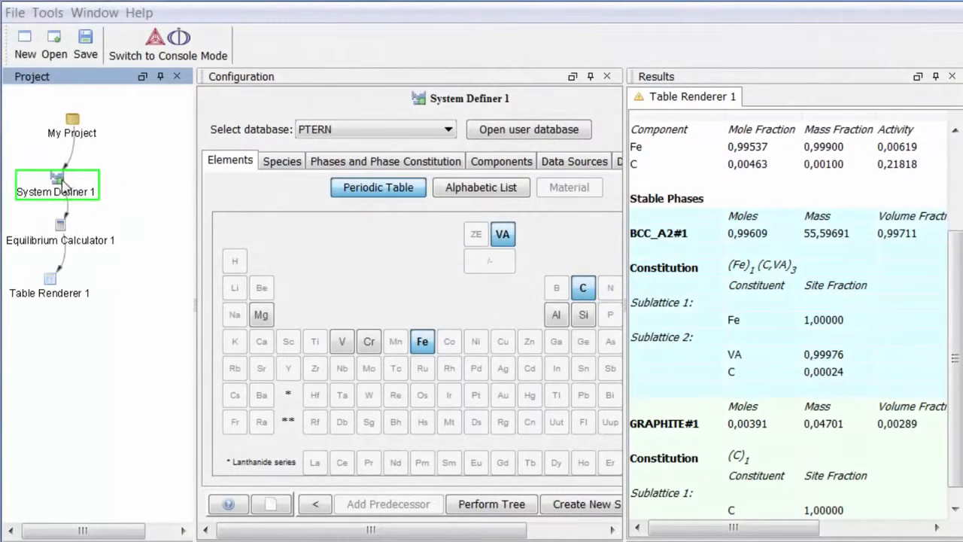
- Branch a second Equilibrium Calculator with a Table Renderer from System Definer 1 and calculate it with 0.2 mass percent carbon
right_click(63, 183)
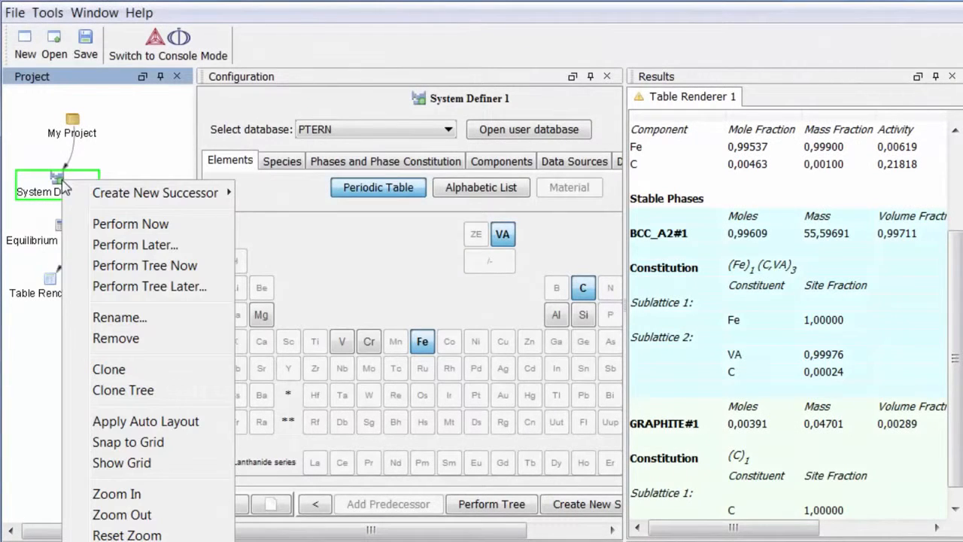
mouse_move(95, 189)
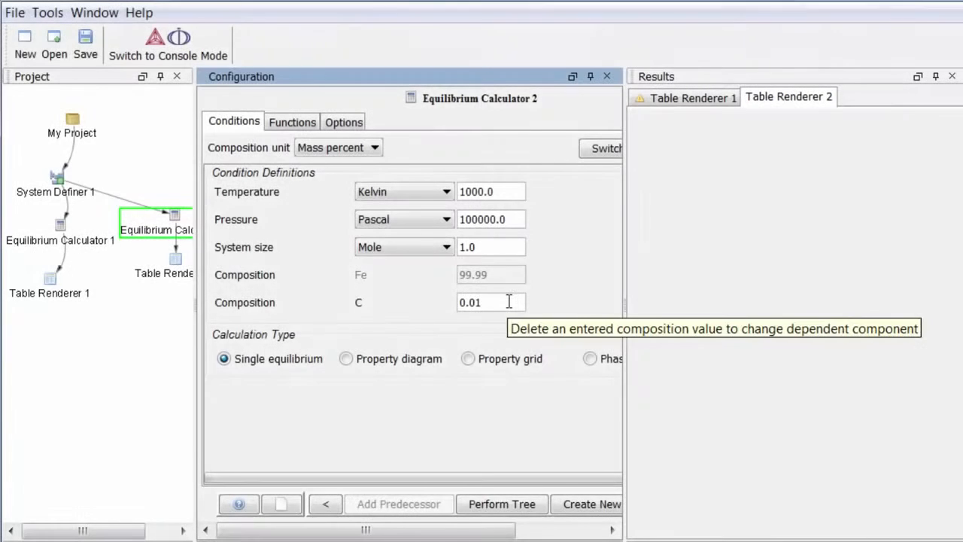
key(BackSpace)
key(BackSpace)
text(2)
click(502, 506)
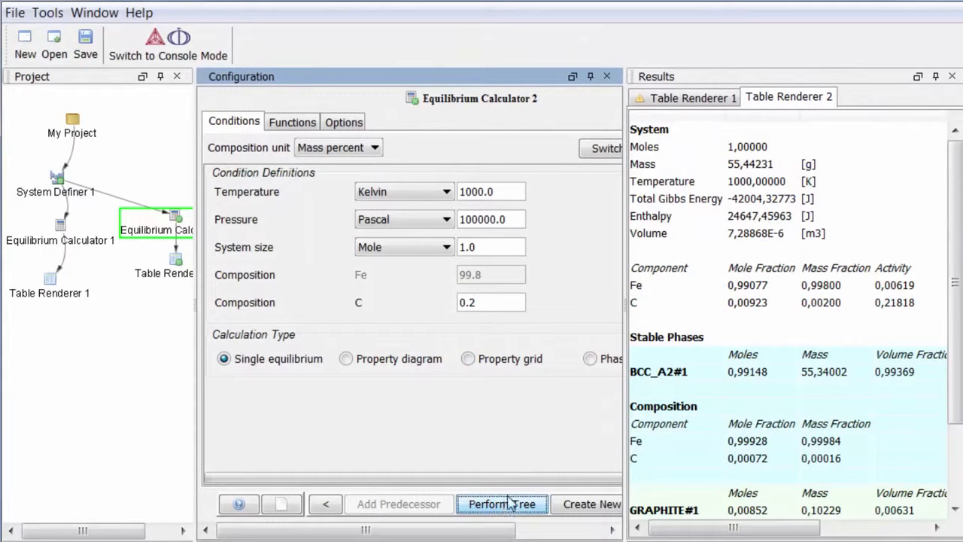
- Compare the equilibrium results of Table Renderer 1 and Table Renderer 2
click(803, 99)
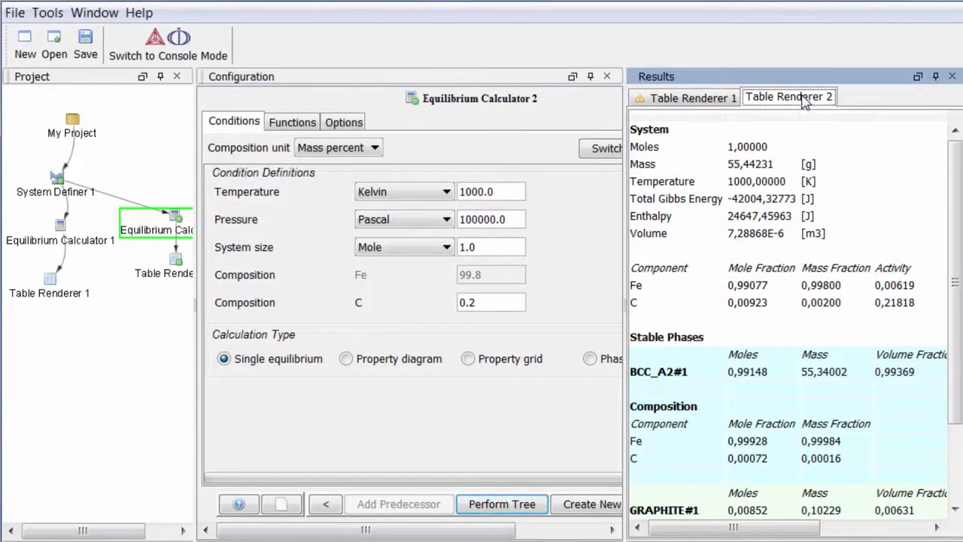
click(696, 99)
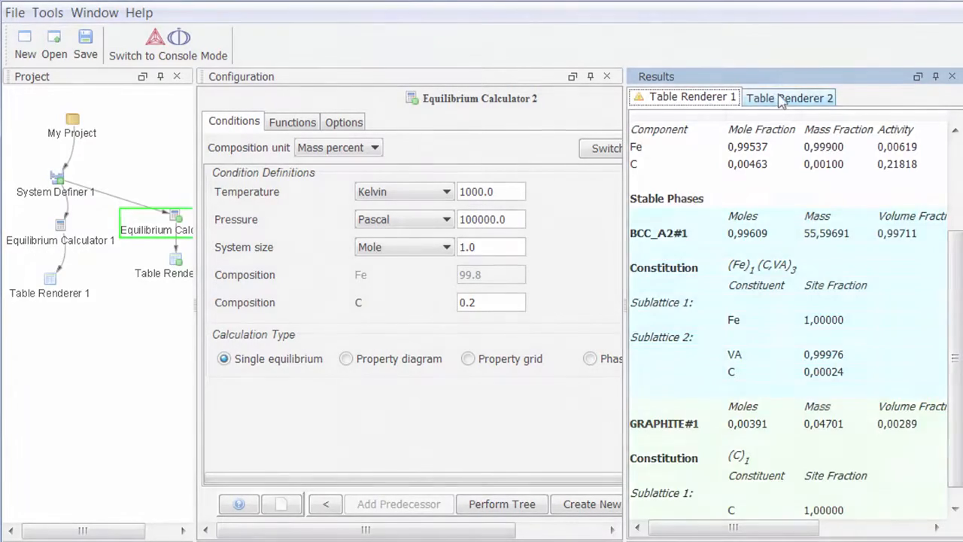
click(753, 100)
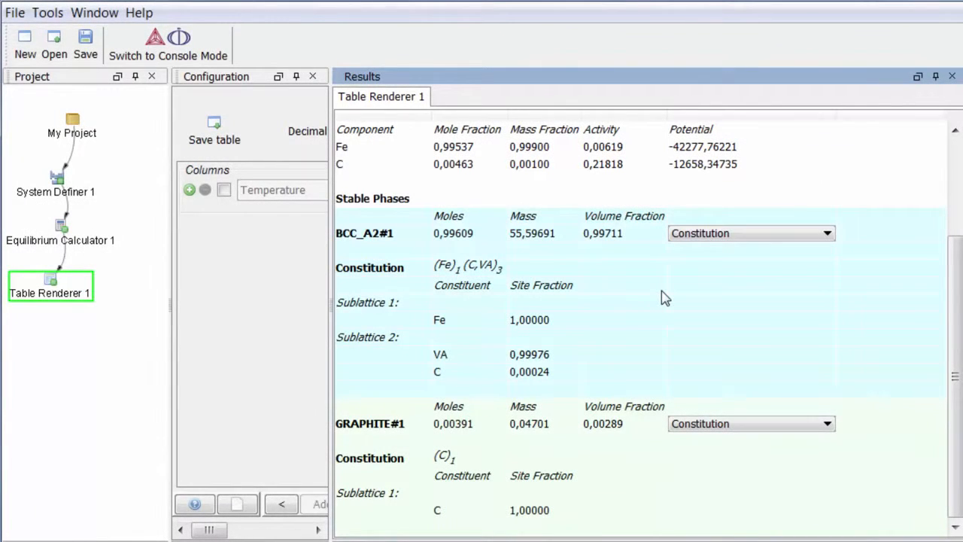
- Review the copy, save and print options for the results table and the save options for the project
right_click(662, 296)
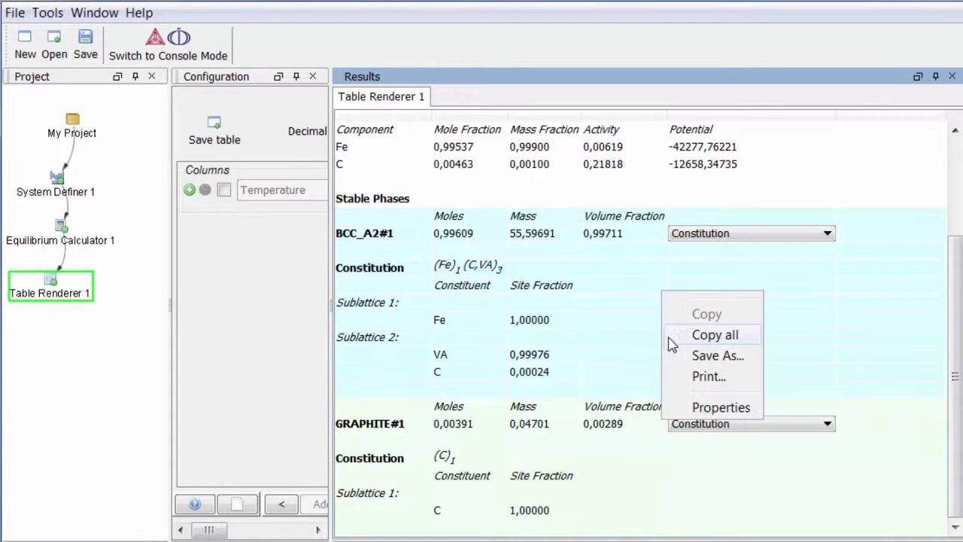
click(631, 353)
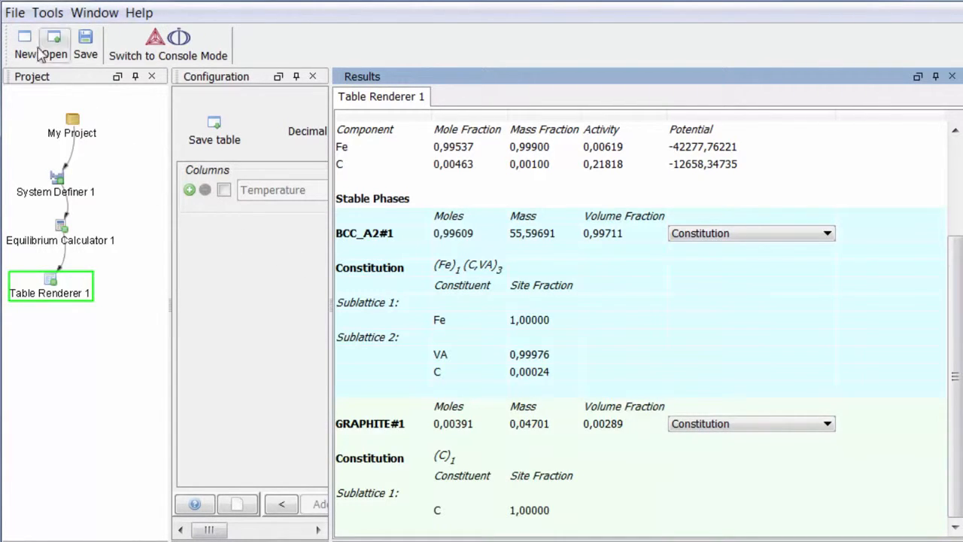
click(15, 13)
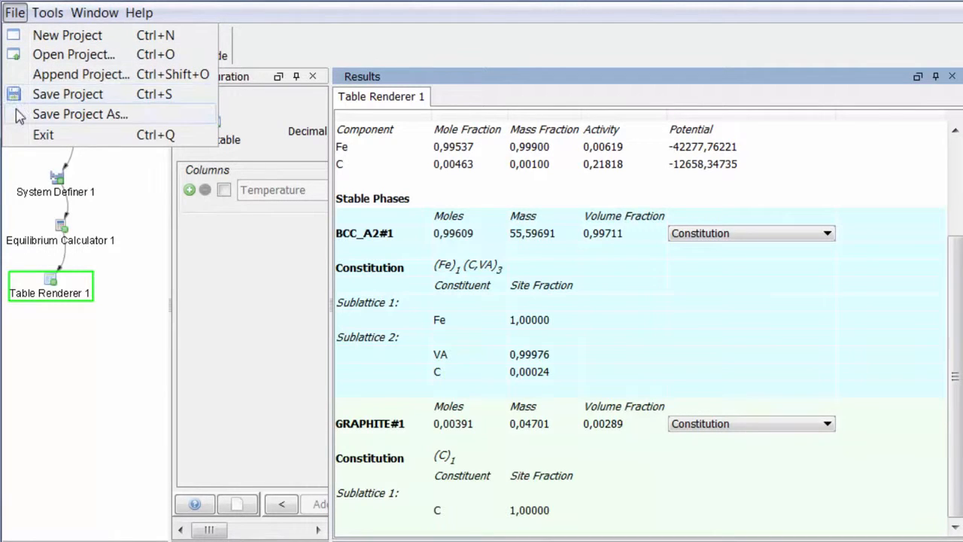